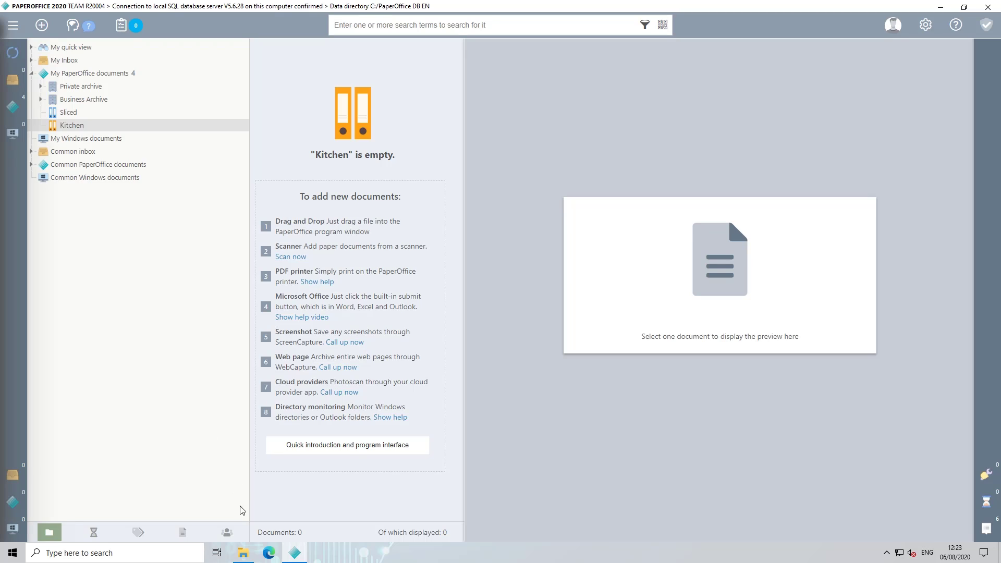
Drag KitchenFORme.pdf from File Explorer into PaperOffice's Kitchen folder
left_click(244, 553)
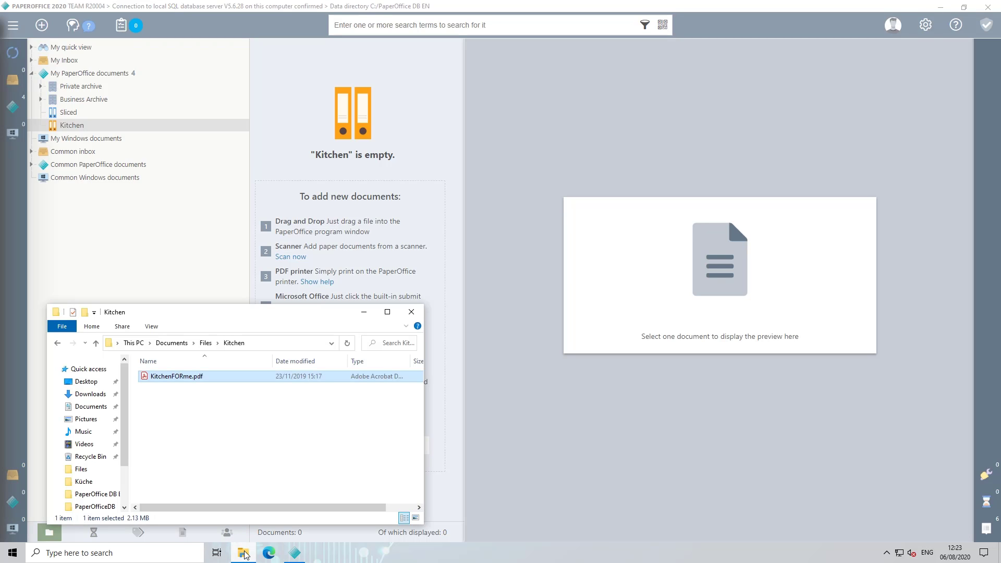
left_click(175, 382)
left_click_drag(175, 382, 412, 253)
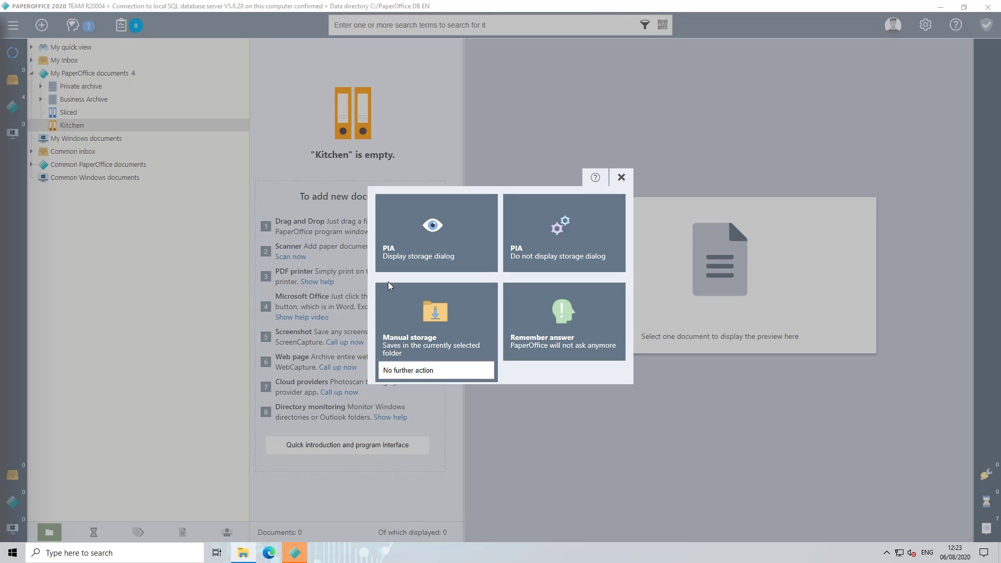
Let PIA analyse KitchenFORme.pdf and show its intelligent storage dialog
left_click(444, 241)
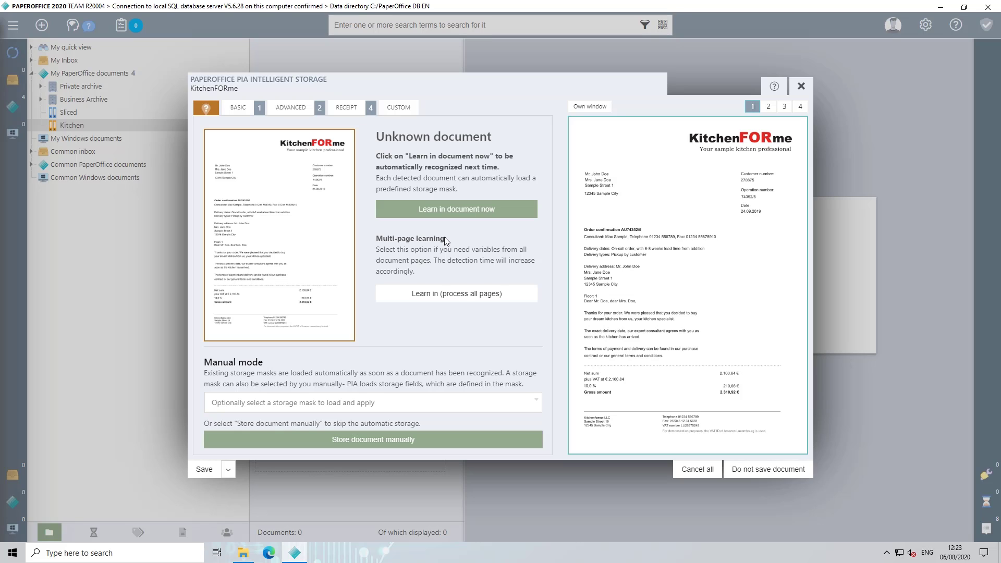
Begin learning the KitchenFORme template, marking the header-right company logo for visual recognition
left_click(463, 212)
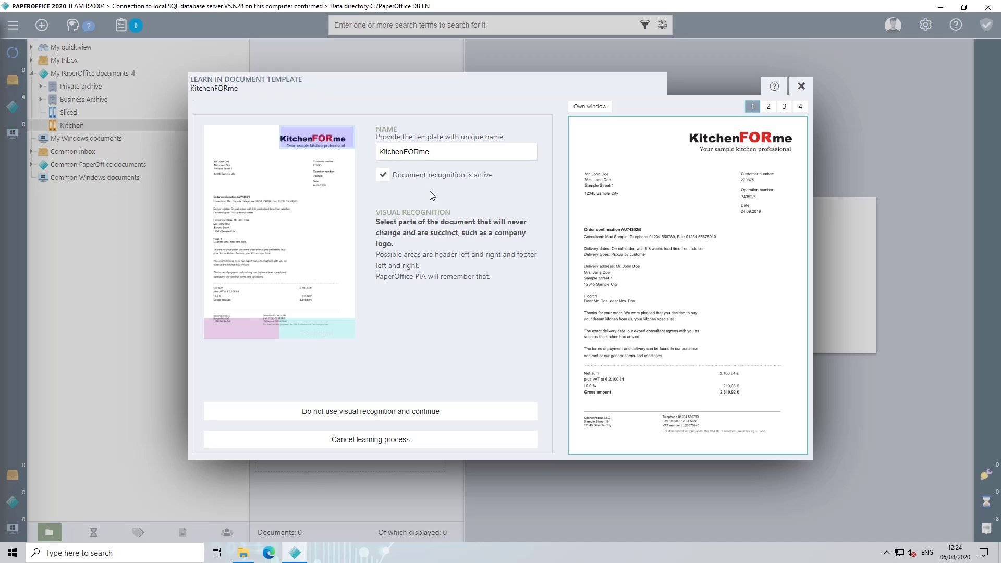
left_click(324, 139)
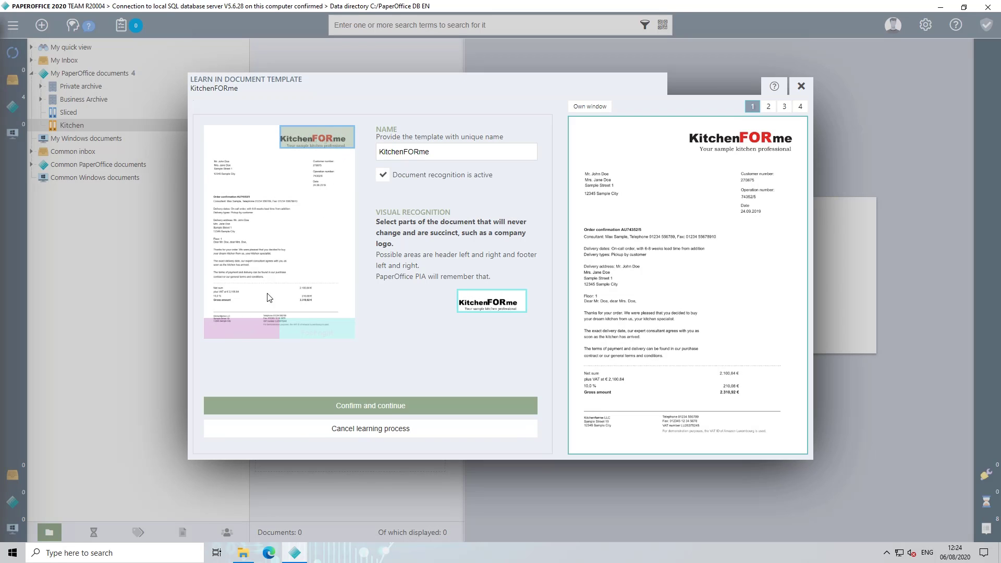
left_click(240, 326)
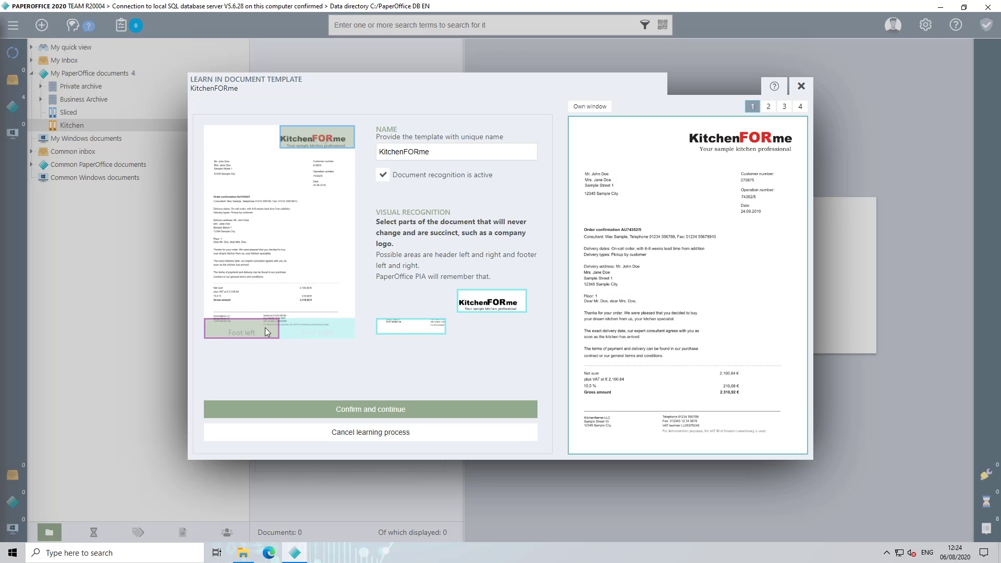
left_click(248, 330)
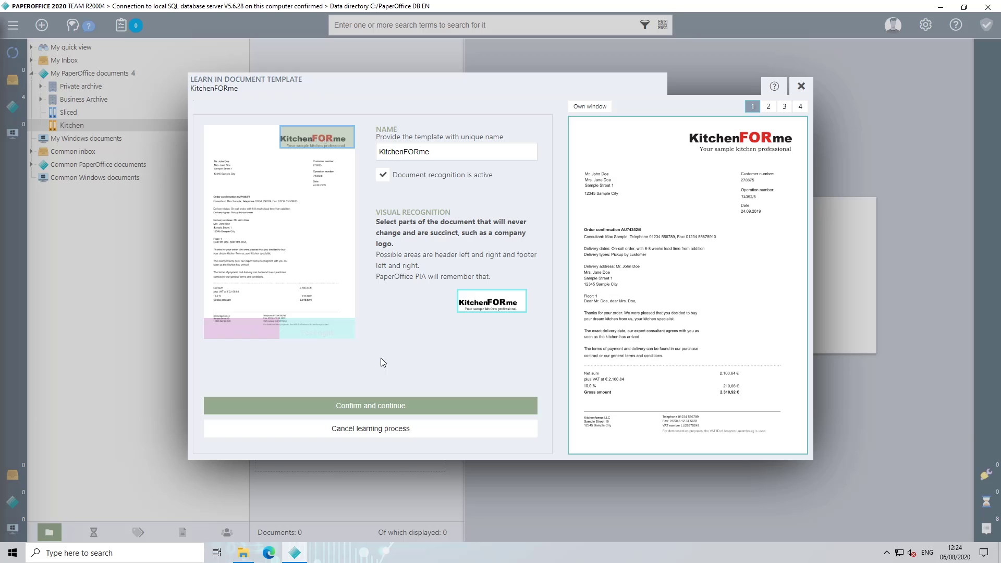
Confirm the logo area and add 'kitchen' and 'KitchenFORme' as required keywords
left_click(413, 406)
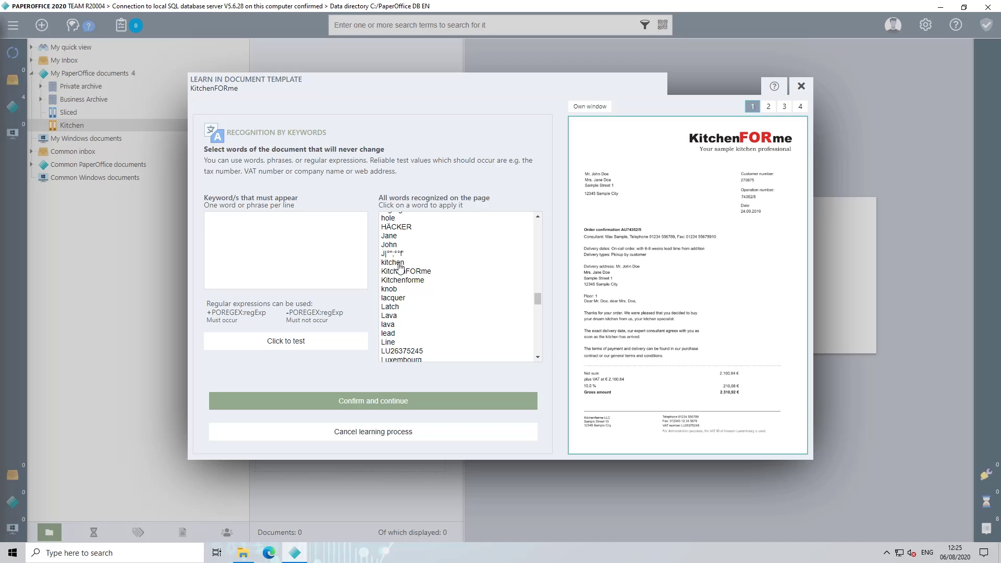
left_click(395, 262)
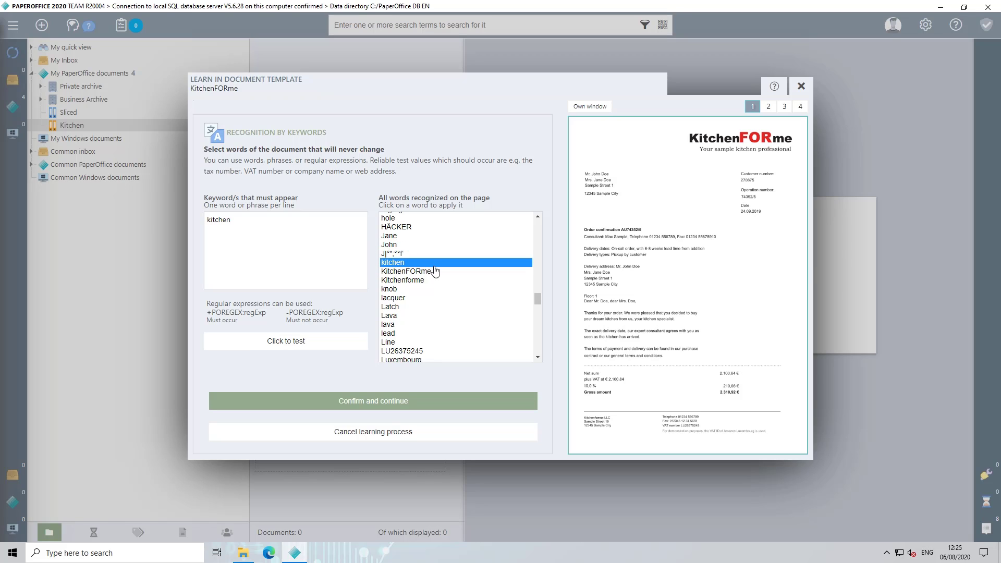
left_click(419, 272)
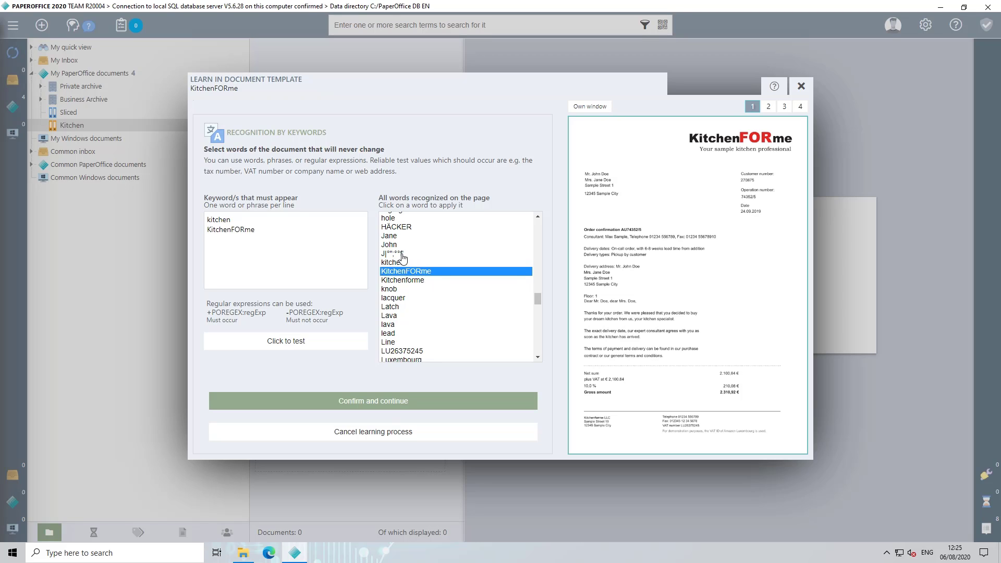
left_click(402, 255)
Clean up the stray third keyword and test that the document would be recognized
left_click(243, 240)
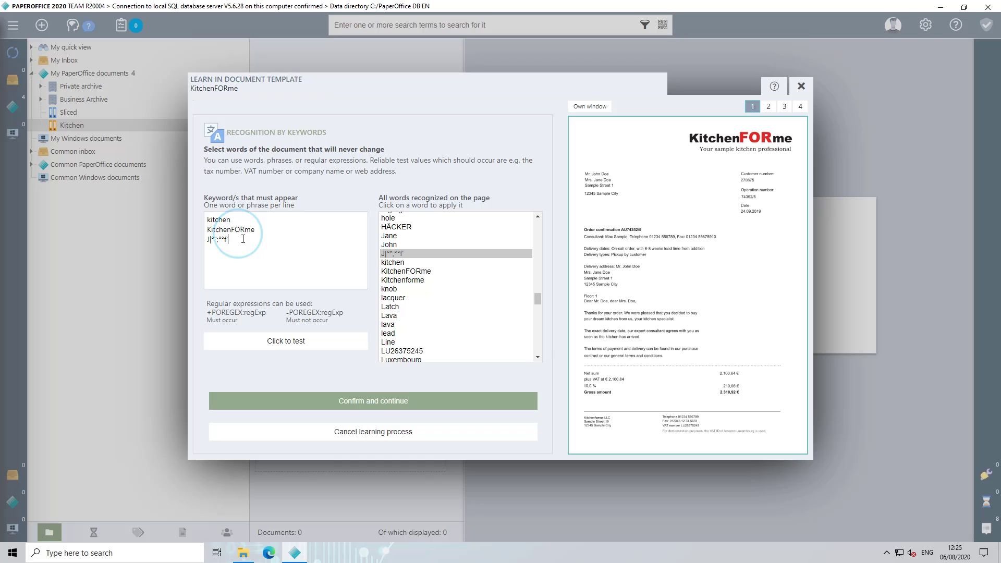
key("BackSpace")
key("BackSpace")
type("itc")
key("BackSpace")
key("BackSpace")
key("BackSpace")
key("BackSpace")
key("BackSpace")
left_click(314, 347)
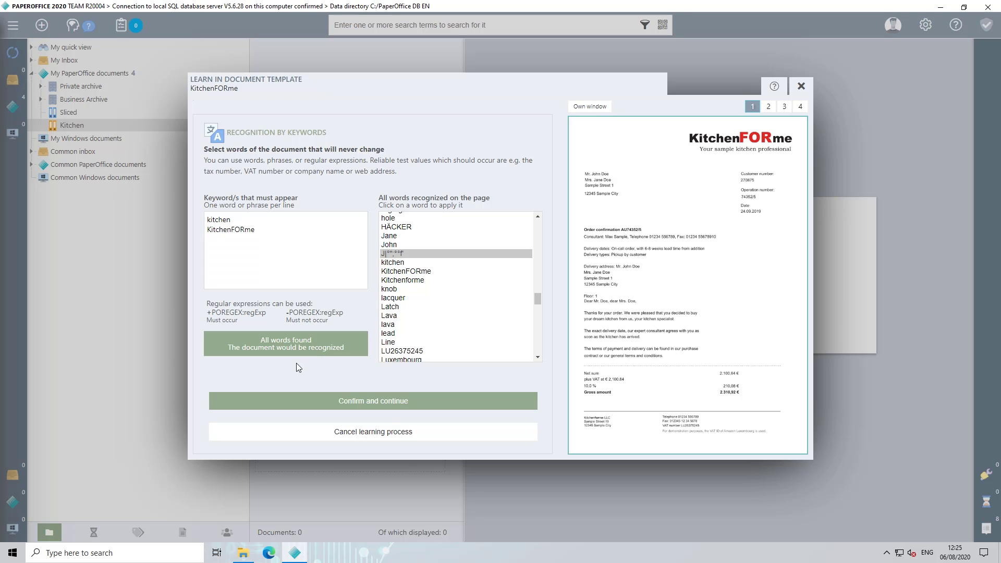
Confirm the keywords kitchen and KitchenFORme and advance to the read-out-variables step
left_click(441, 401)
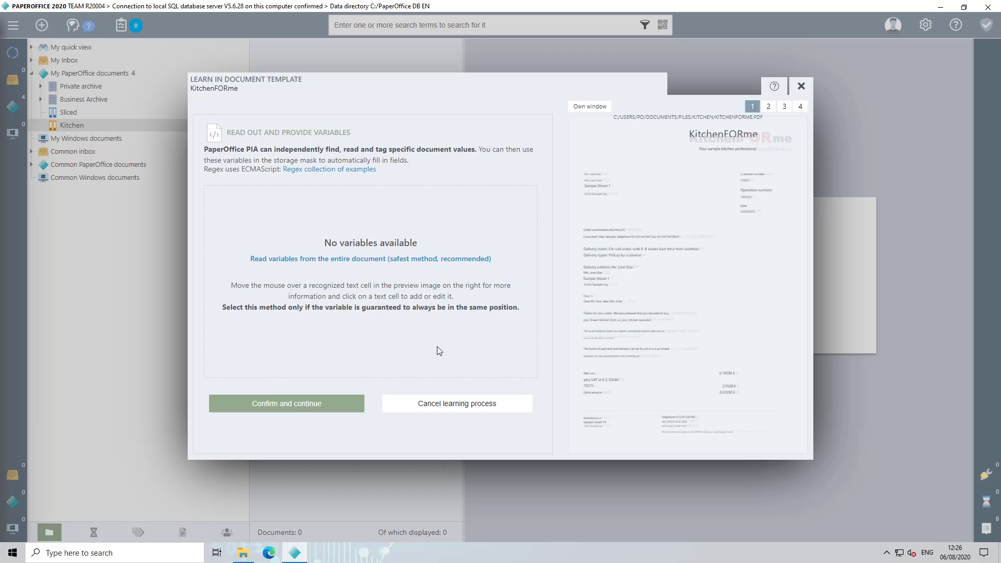
Skip variables and save the KitchenFORme template to define its storage mask
left_click(341, 404)
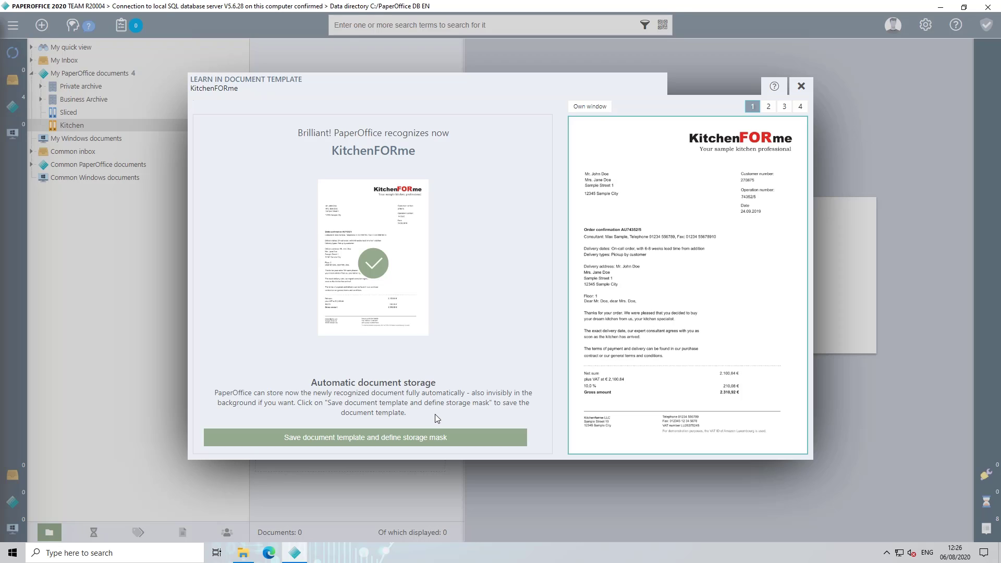
left_click(476, 441)
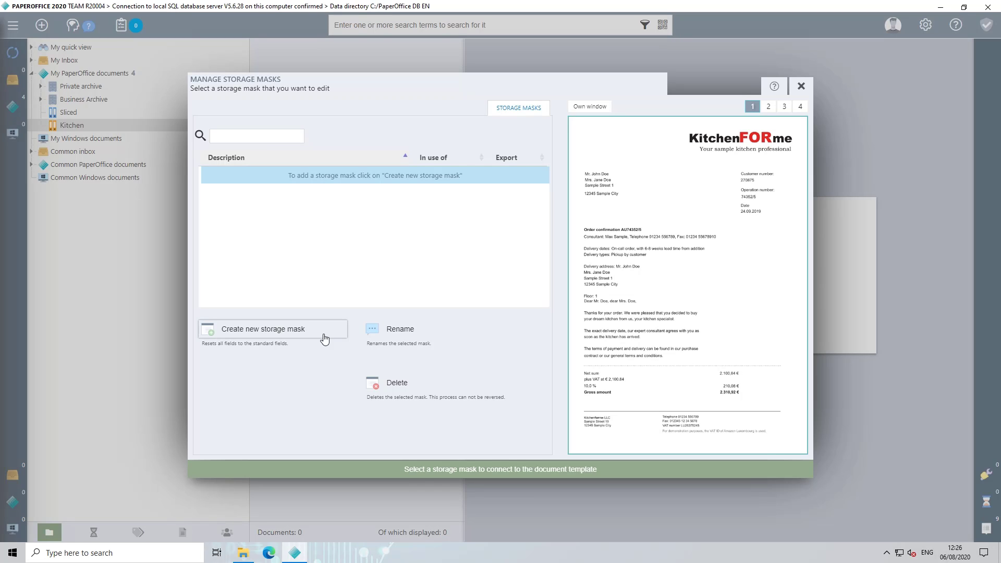
Create a new storage mask that files documents in the existing Kitchen folder
left_click(307, 331)
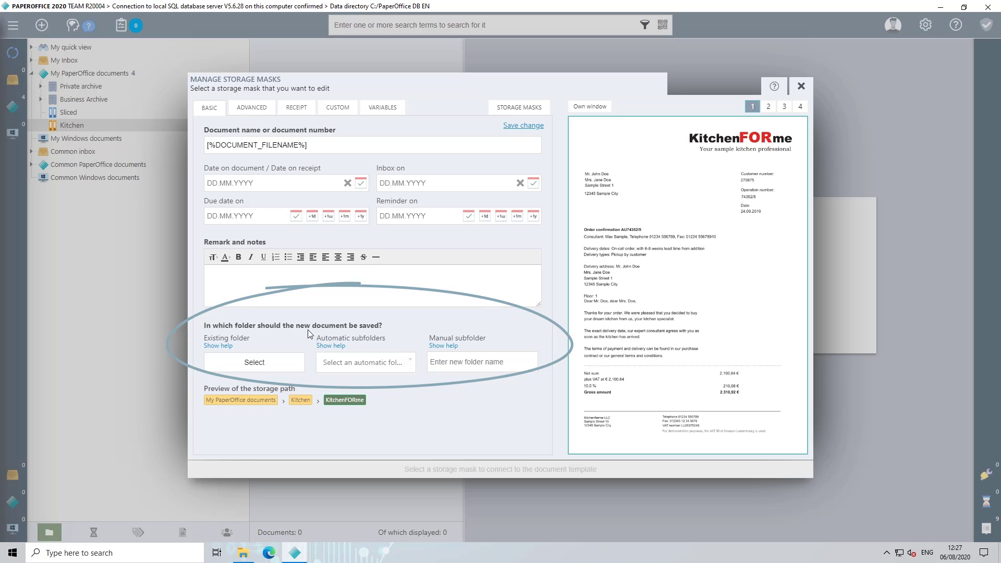
left_click(286, 366)
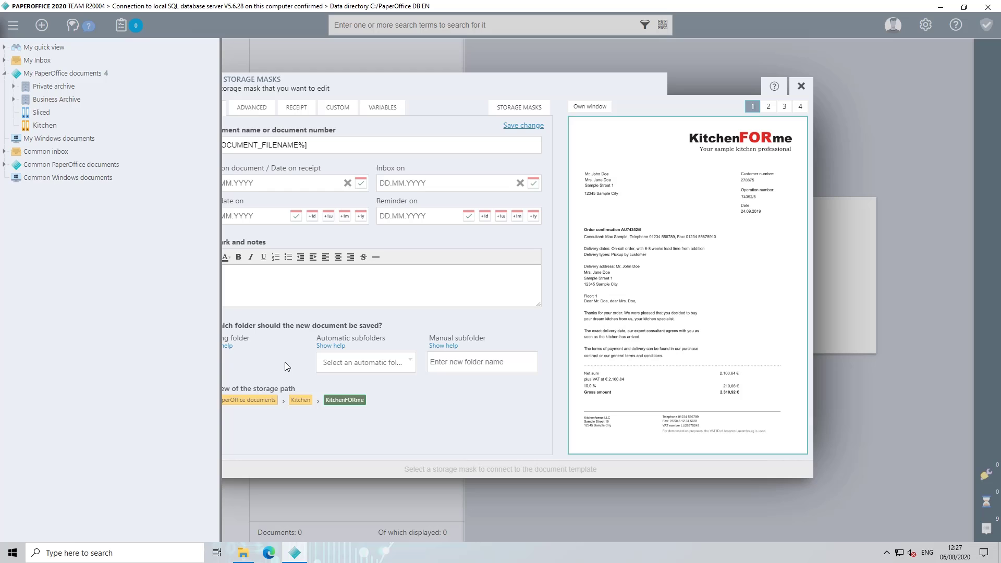
left_click(40, 125)
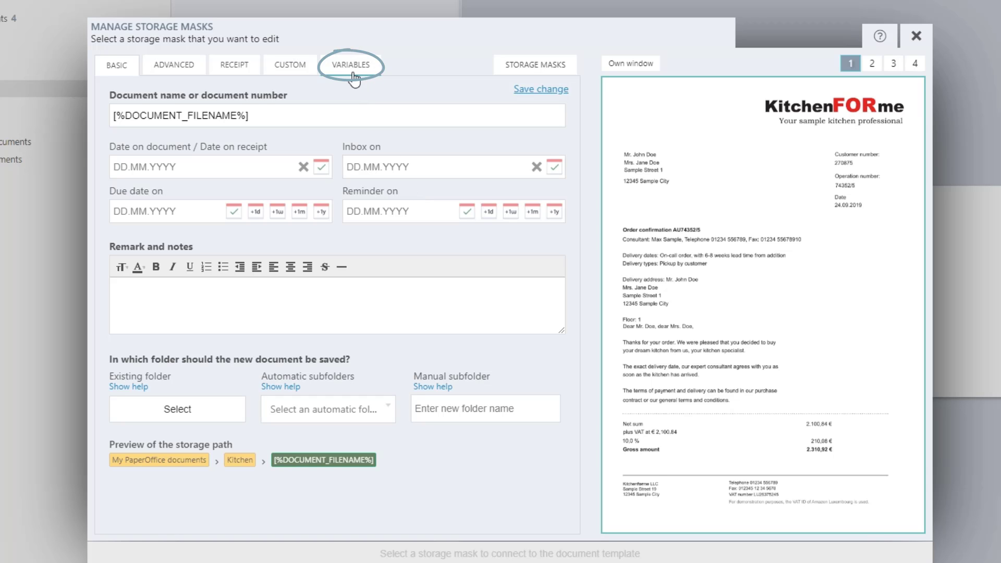
Paste the [%TODAY%] variable from the VARIABLES tab into the BASIC Inbox on field
left_click(371, 74)
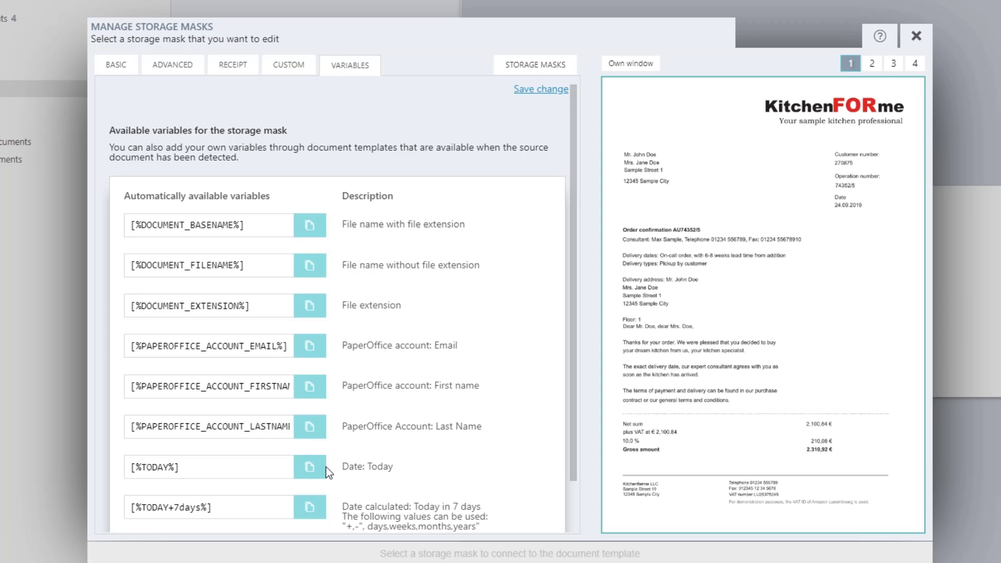
left_click(313, 472)
left_click(115, 68)
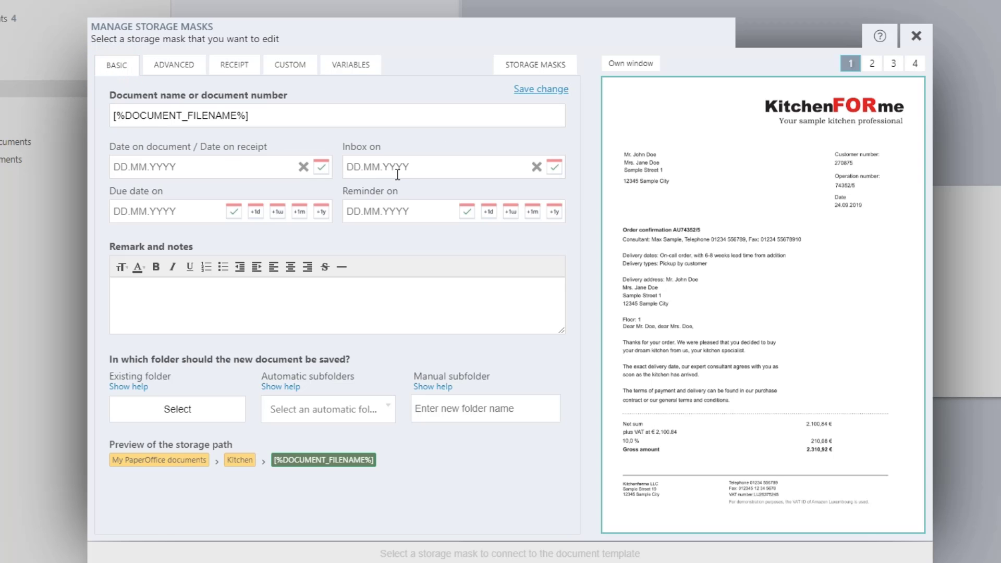
left_click(417, 169)
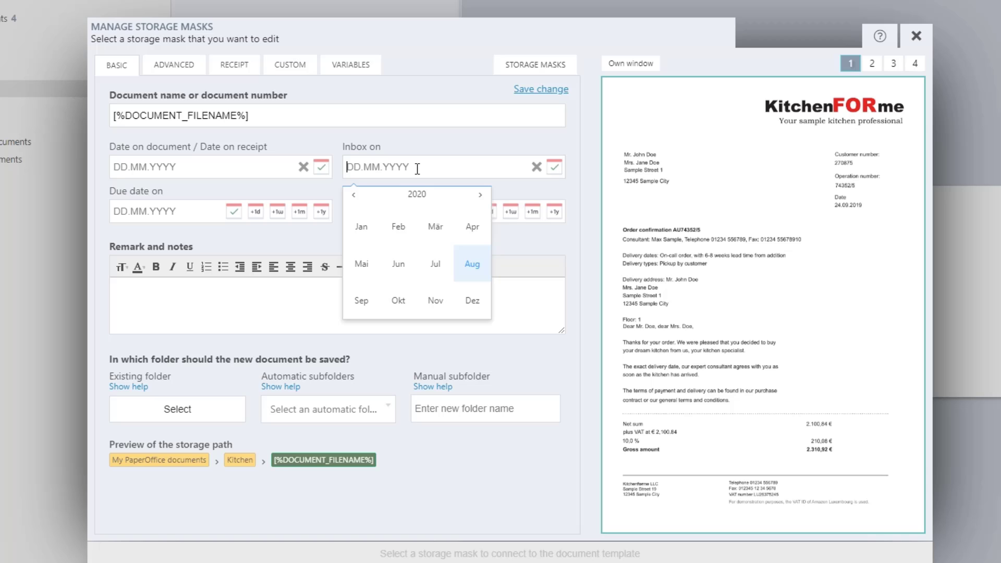
key("ctrl+v")
left_click(444, 145)
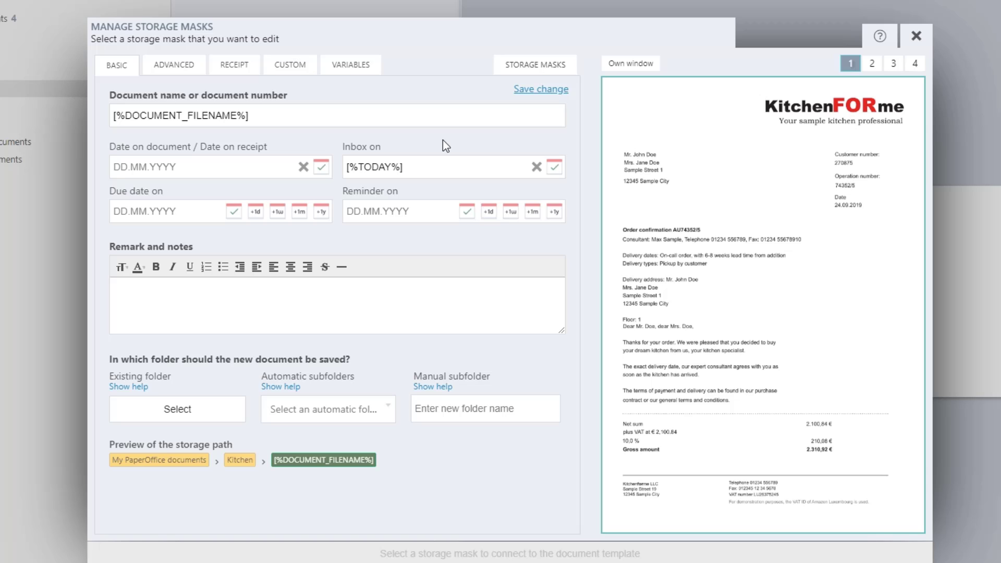
Set State to 'Has to be checked' and Document type to 'Receipt' on the ADVANCED tab
left_click(185, 70)
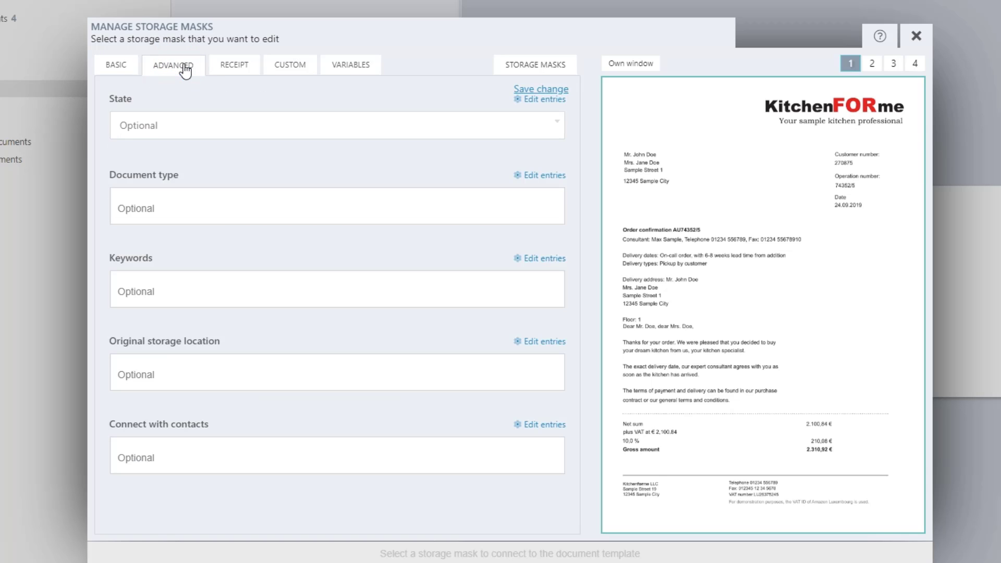
left_click(170, 128)
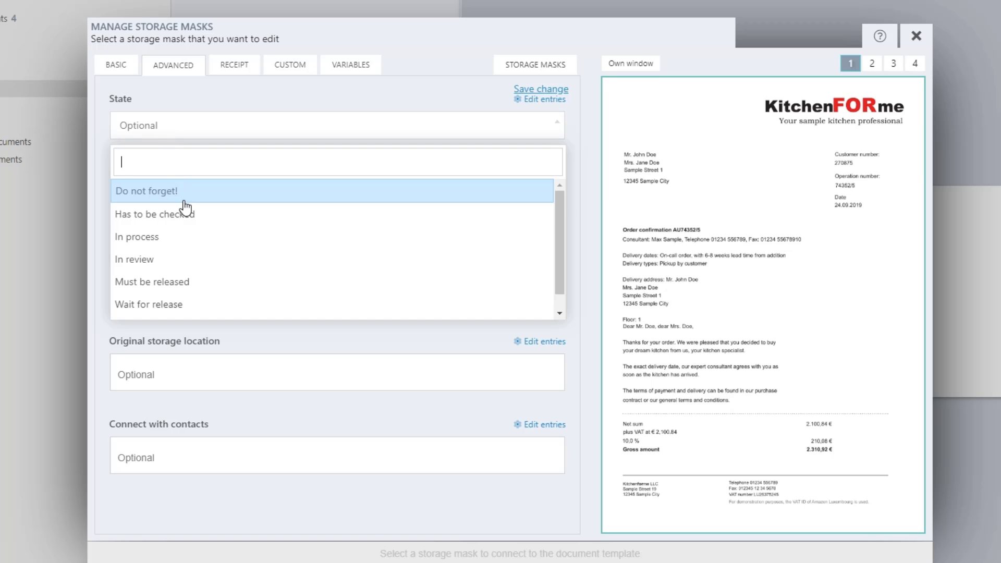
left_click(174, 219)
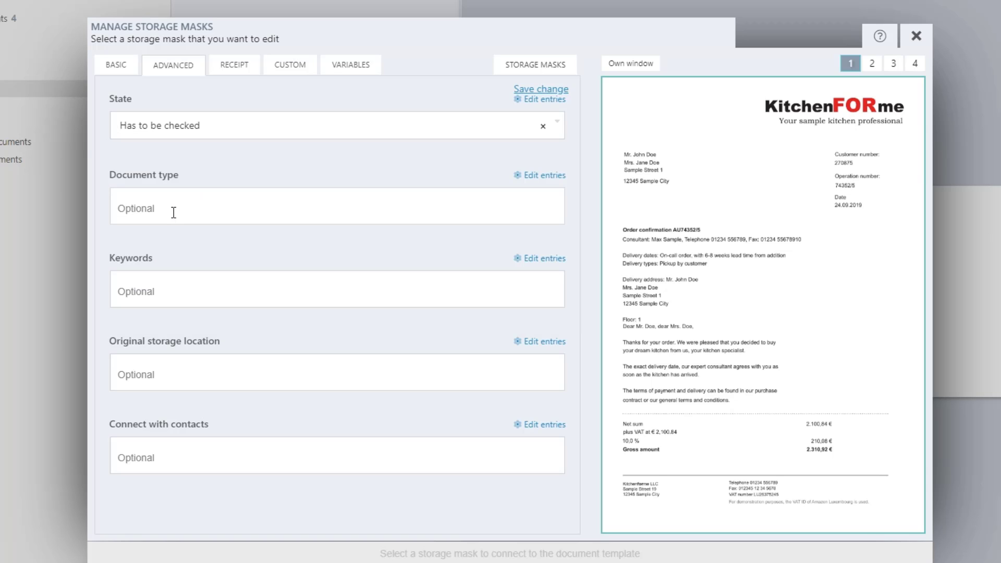
left_click(172, 207)
scroll(177, 333, "down", 5)
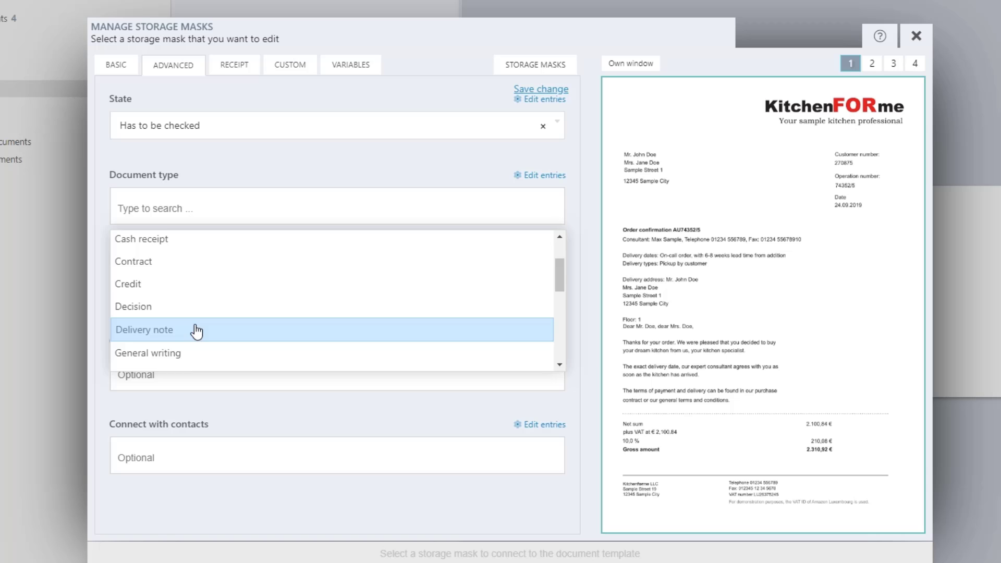
scroll(196, 330, "down", 1)
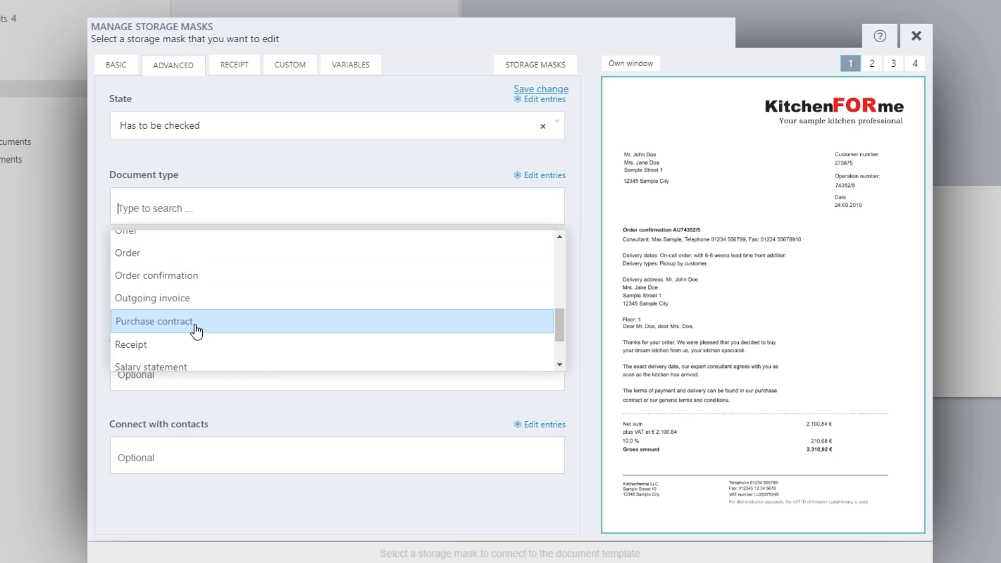
left_click(162, 344)
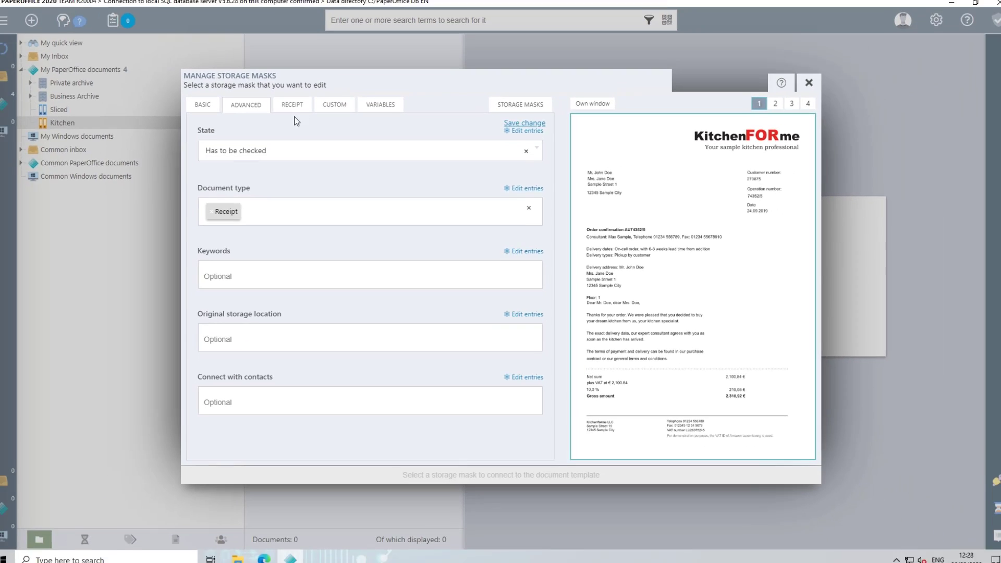
left_click(292, 105)
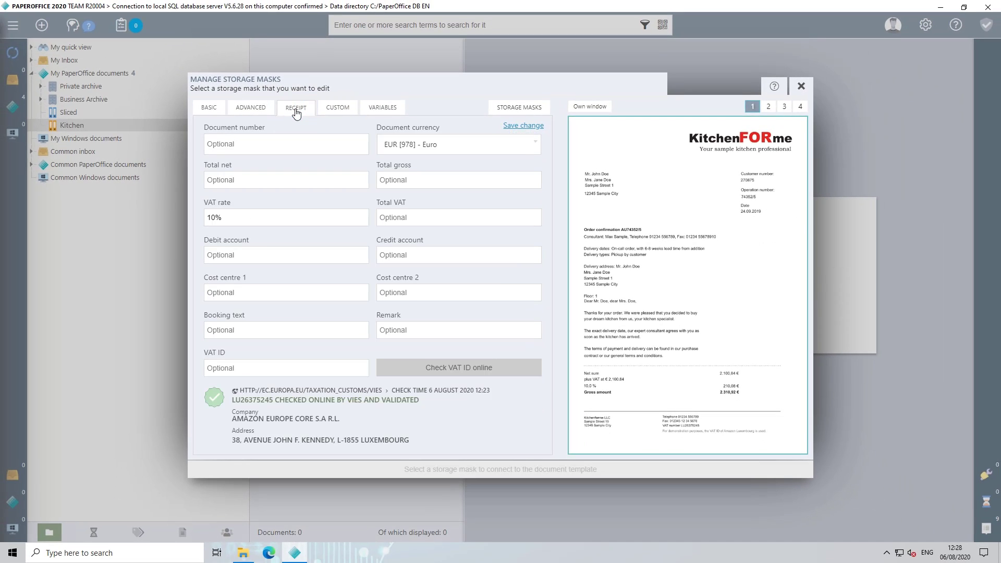
Save the storage mask, trimming the default timestamp so it's named 'Mask for KitchenFORme'
left_click(340, 108)
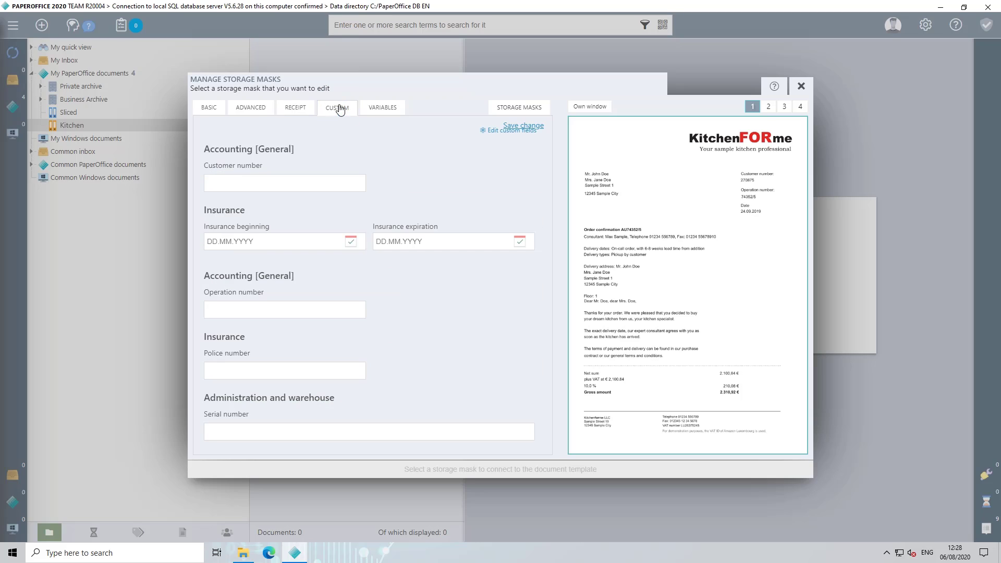
left_click(513, 126)
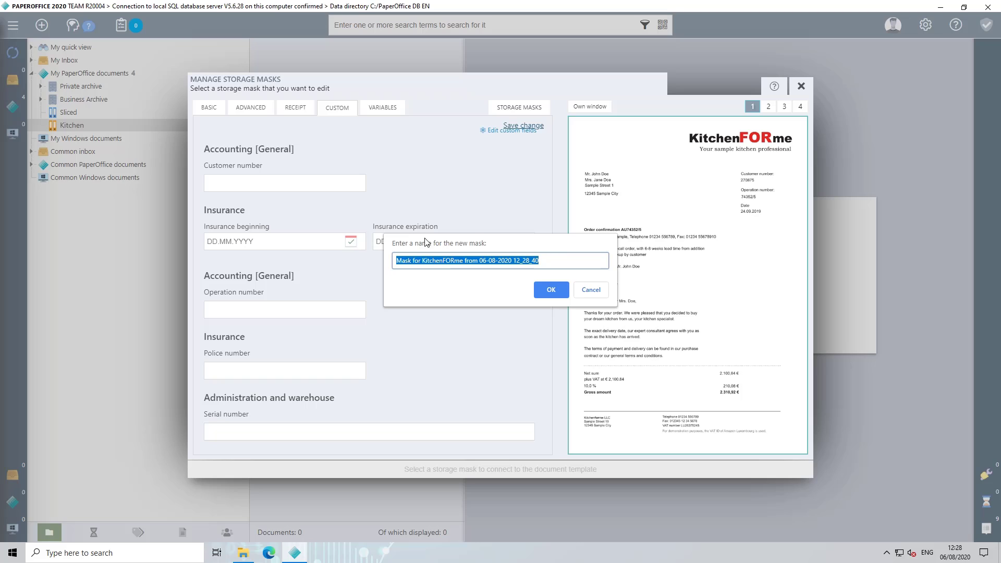
left_click(549, 262)
left_click_drag(548, 262, 467, 262)
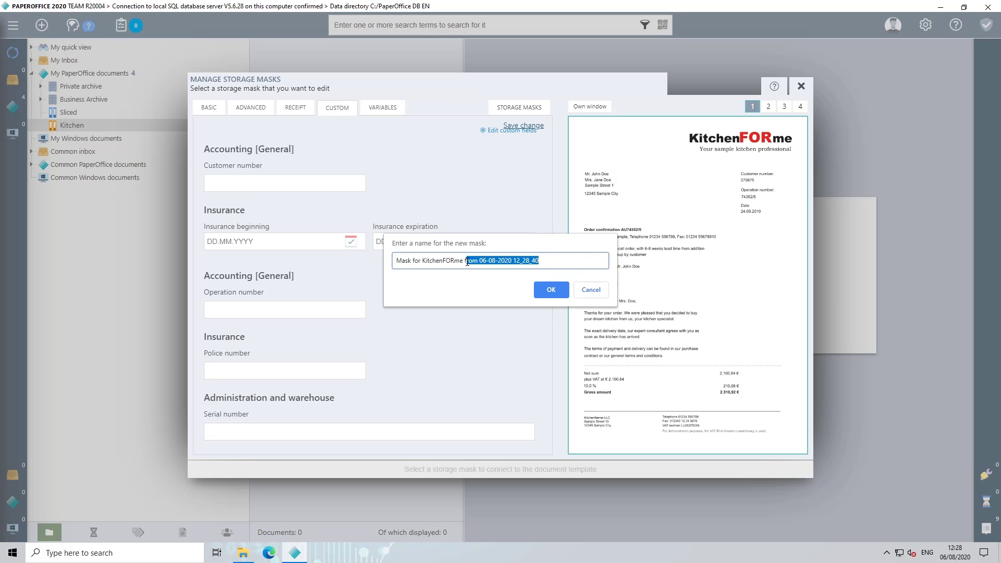
key("BackSpace")
key("BackSpace")
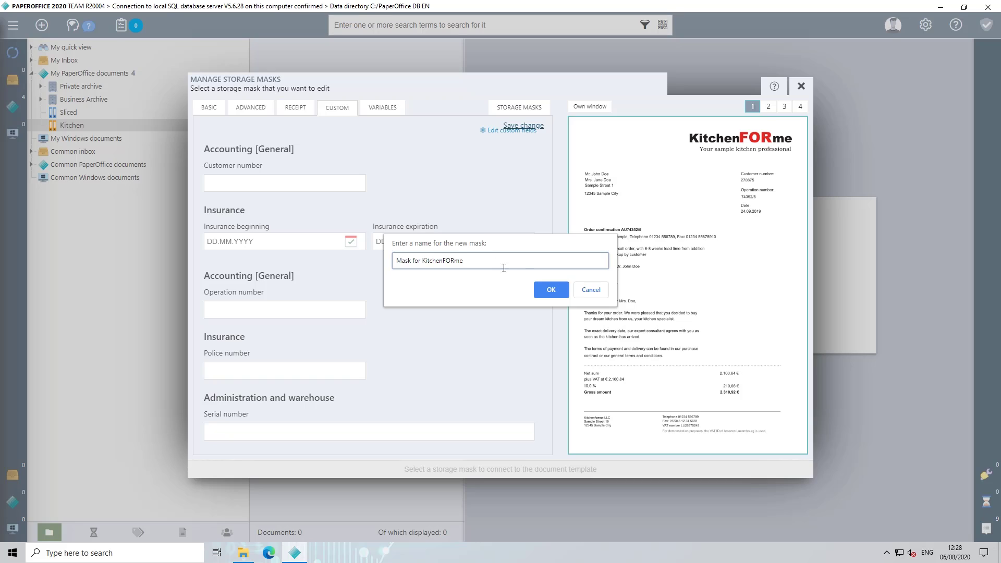
left_click(548, 289)
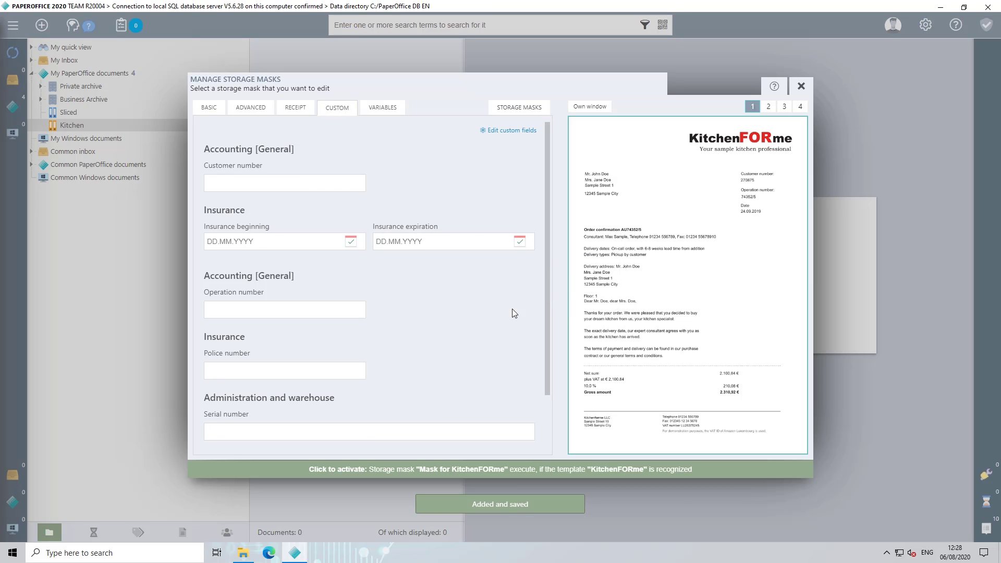
Activate 'Mask for KitchenFORme' so the KitchenFORme template is recognized and re-analysed
left_click(704, 472)
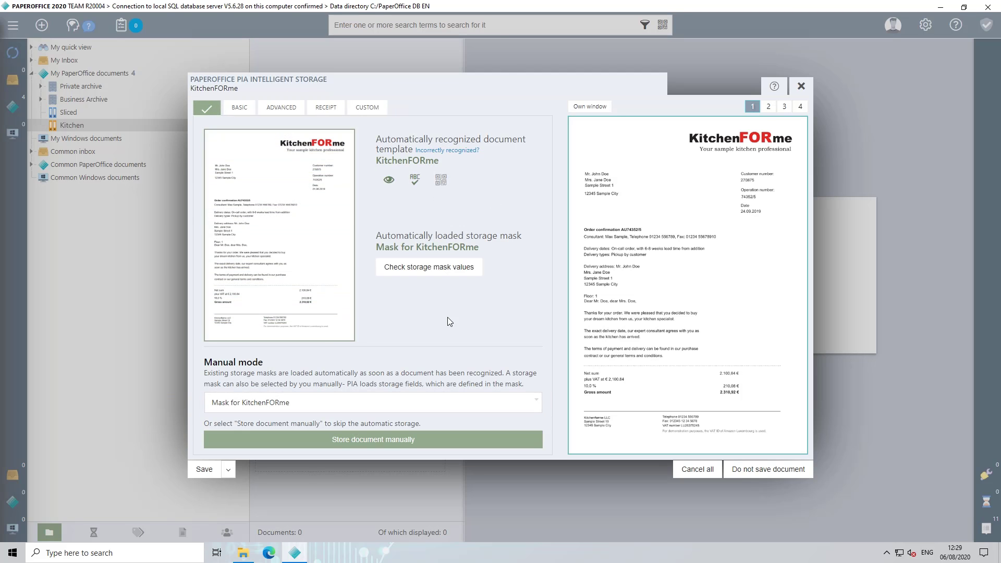
Save the KitchenFORme document as a Receipt in the Kitchen folder, marked 'Has to be checked'
left_click(204, 470)
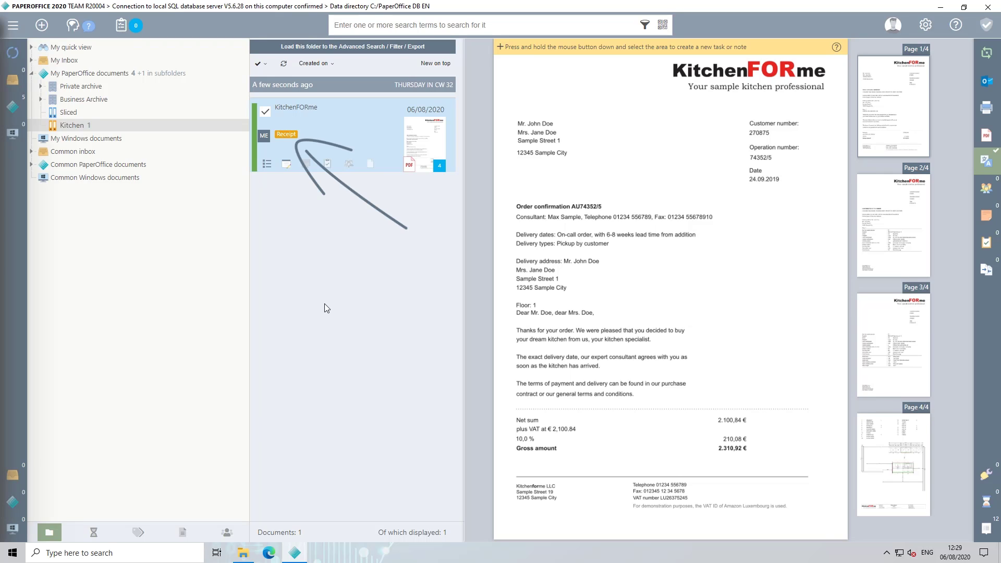
mouse_move(254, 138)
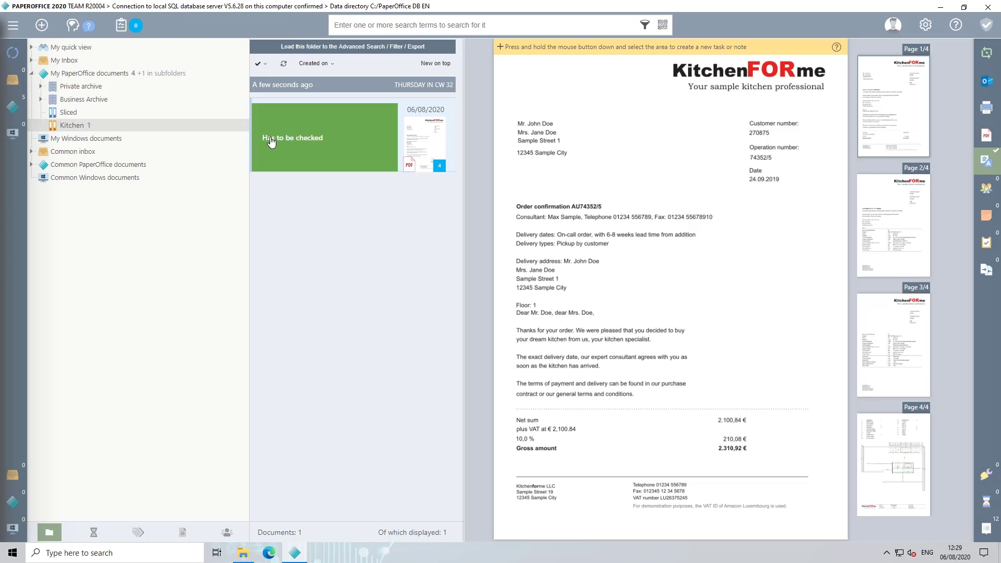